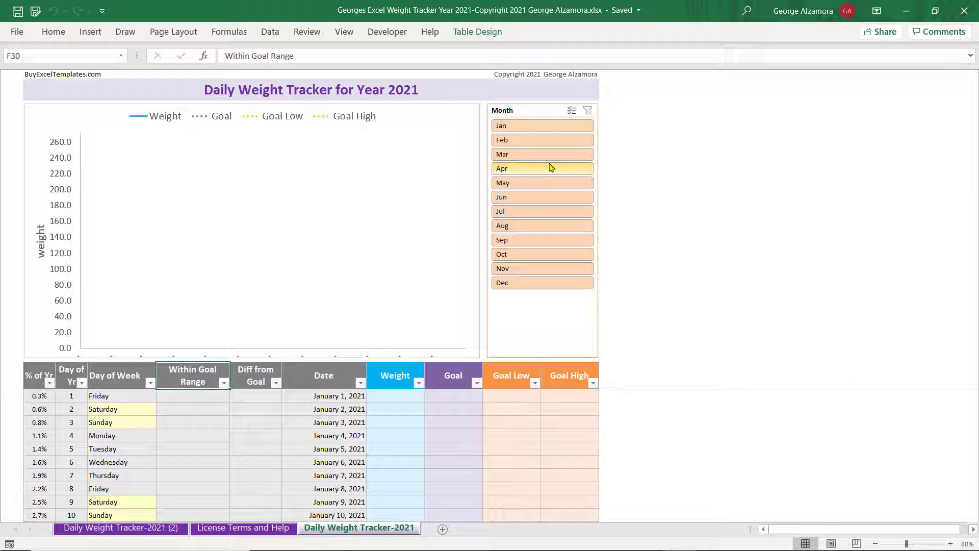
- Review the Diff from Goal formula and the Weight, Goal and Goal Low columns
left_click(79, 409)
left_click(261, 426)
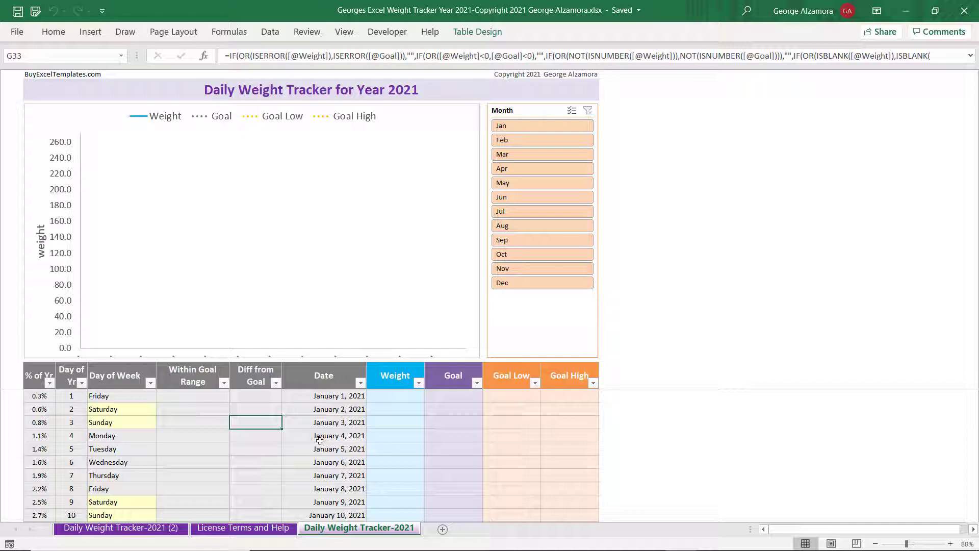
left_click(449, 399)
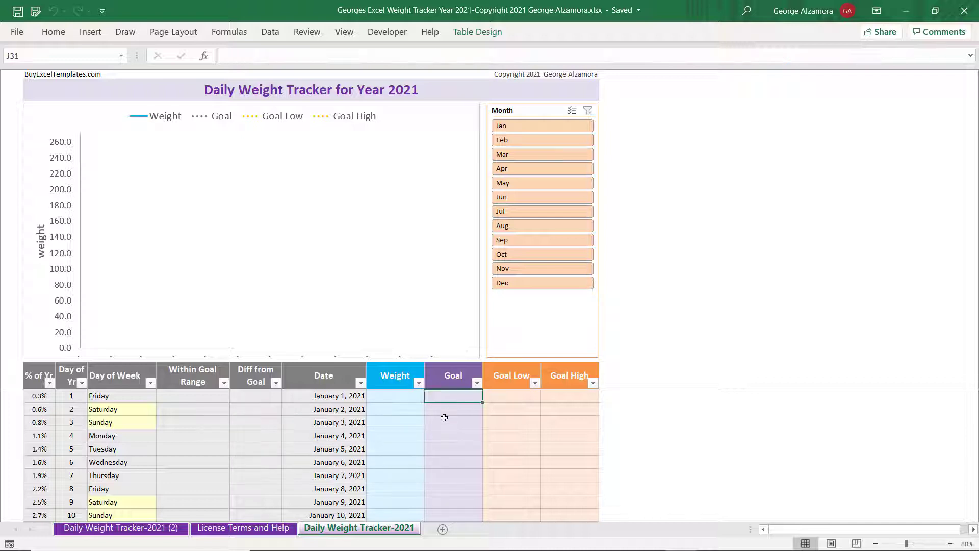
left_click(394, 388)
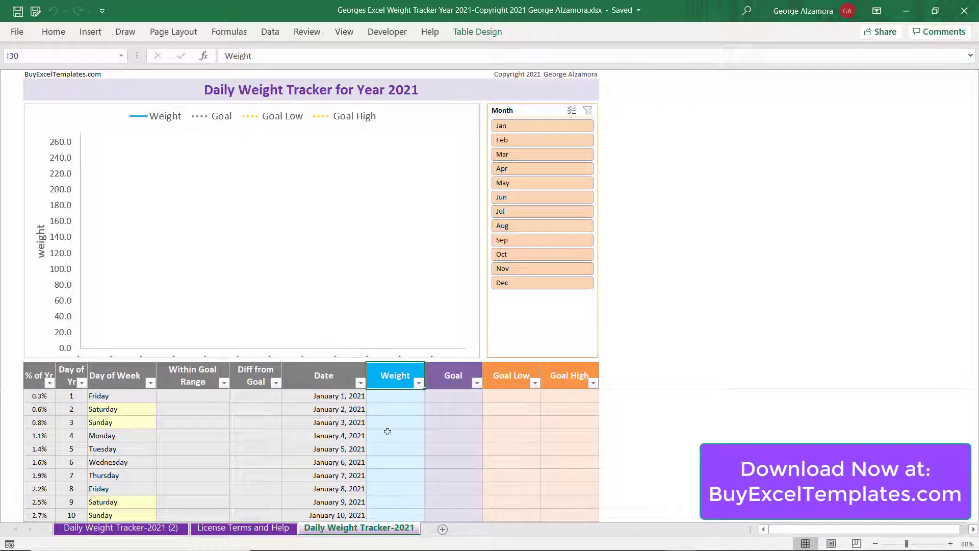
left_click(455, 380)
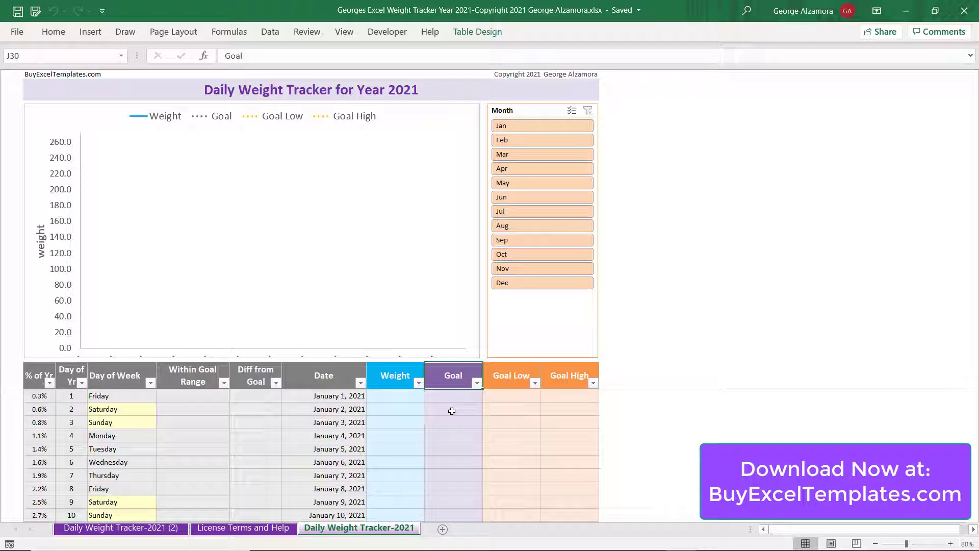
left_click(502, 386)
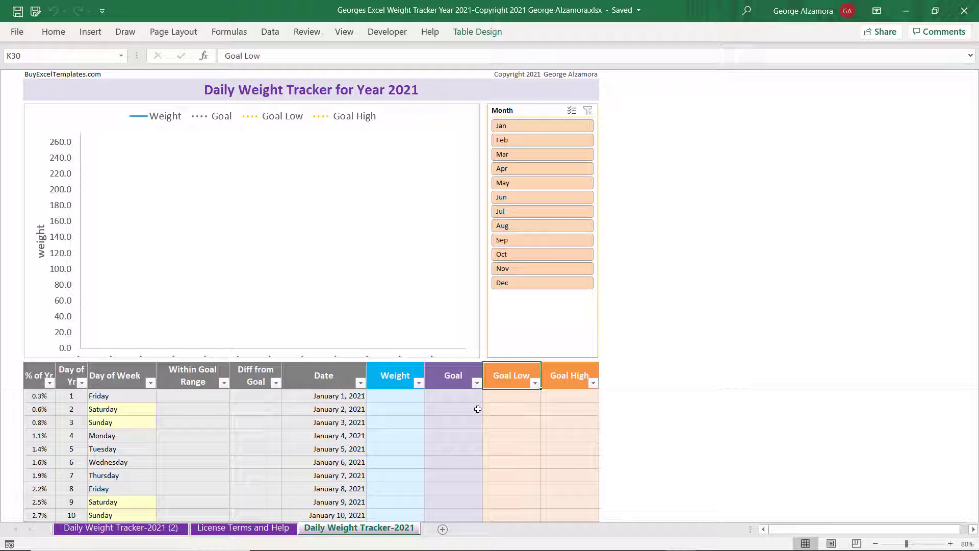
- Enter January 1's Goal 150, Goal Low 147 and Goal High 153
key("Left")
key("Down")
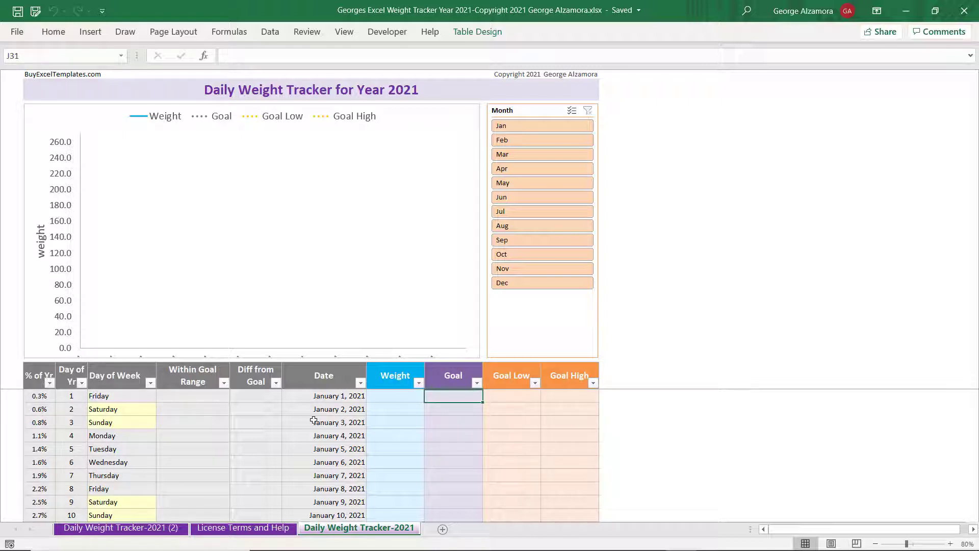
type("150")
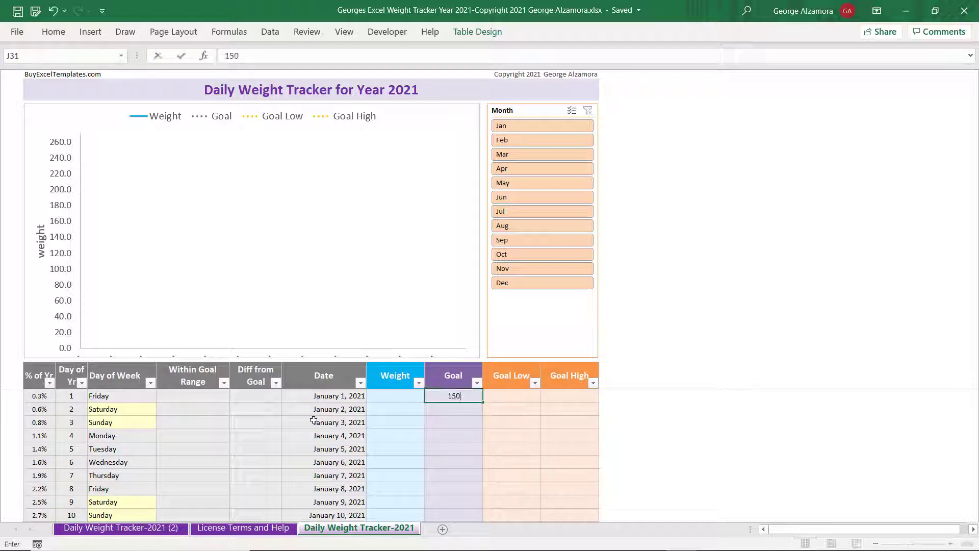
key("Return")
key("Up")
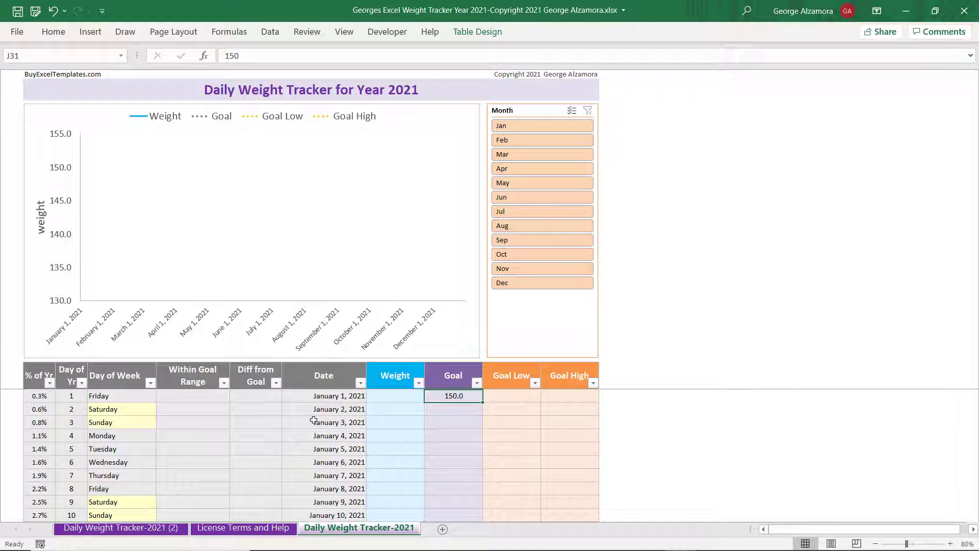
key("Right")
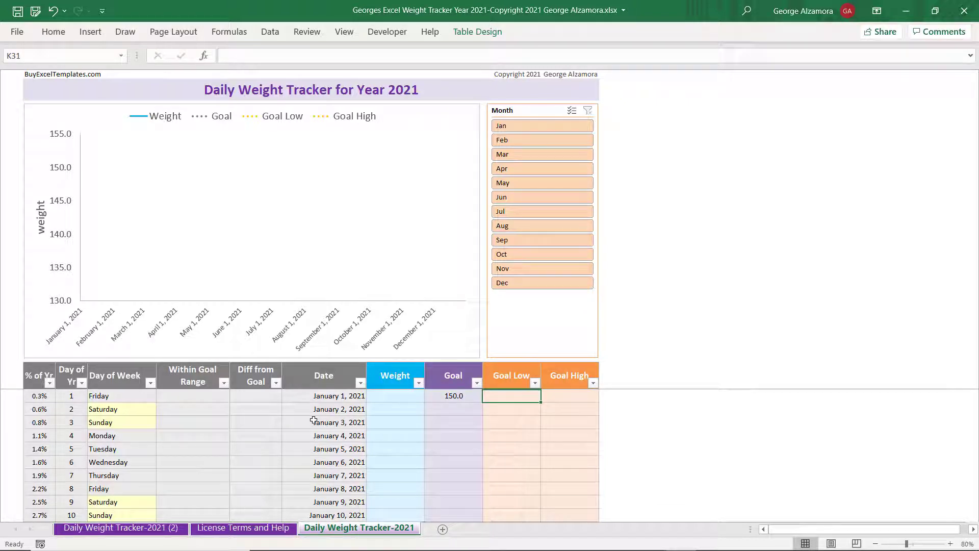
type("147")
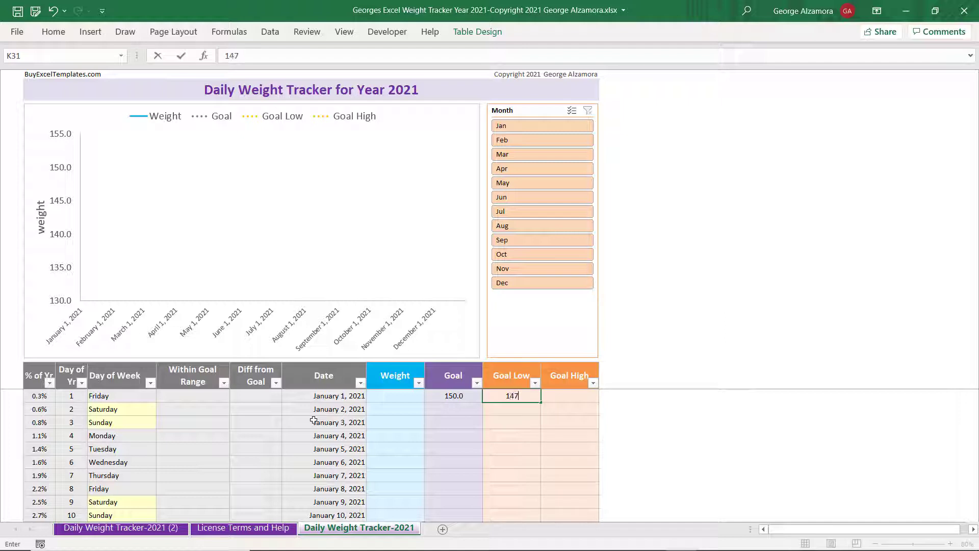
key("Return")
key("Up")
key("Right")
type("153")
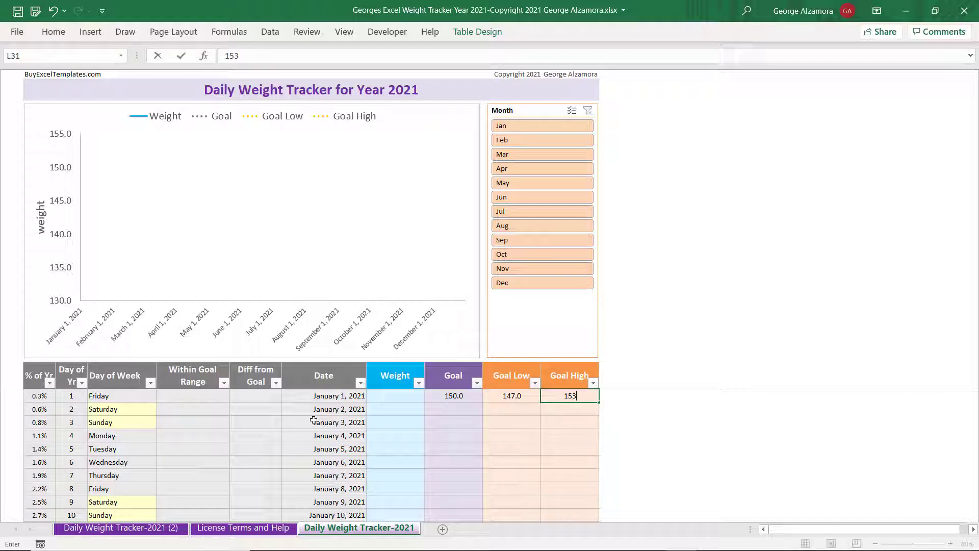
key("Return")
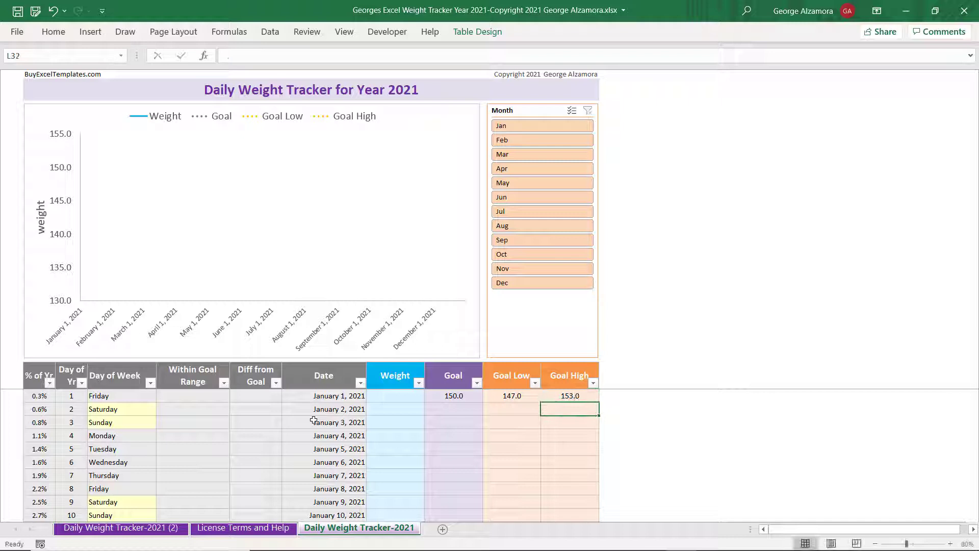
key("Up")
key("Left")
key("Left")
- Copy January 1's goal values 150, 147 and 153 and paste them as values through December 31
key("shift+Right")
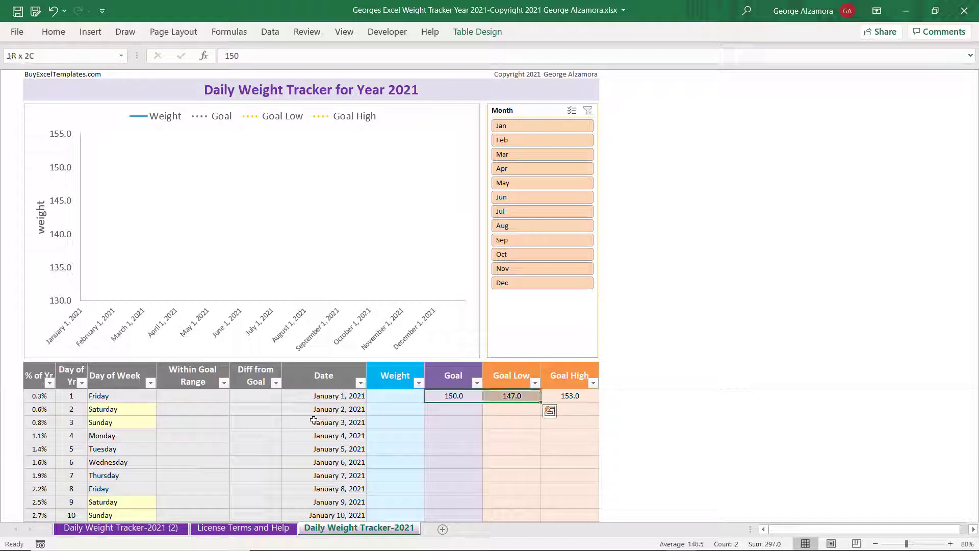
key("shift+Right")
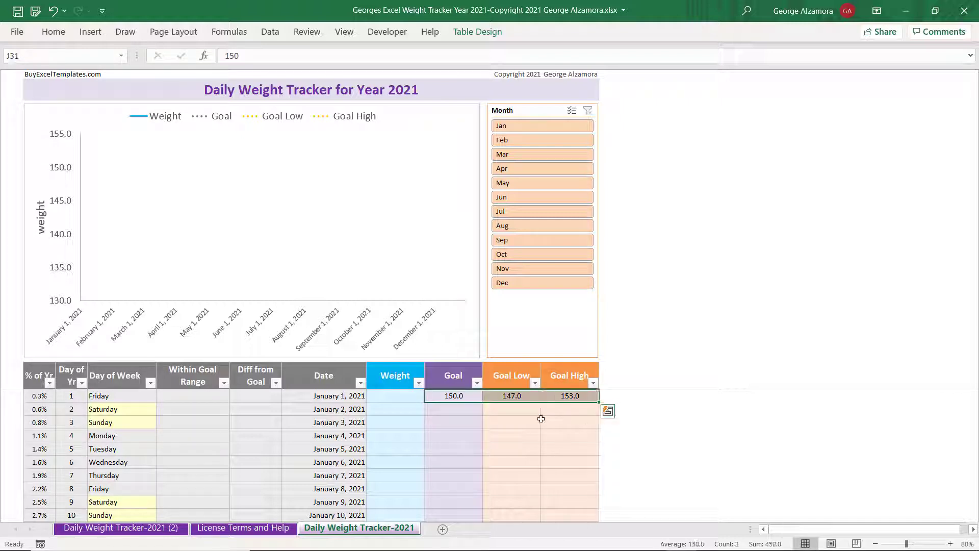
right_click(542, 394)
left_click(570, 175)
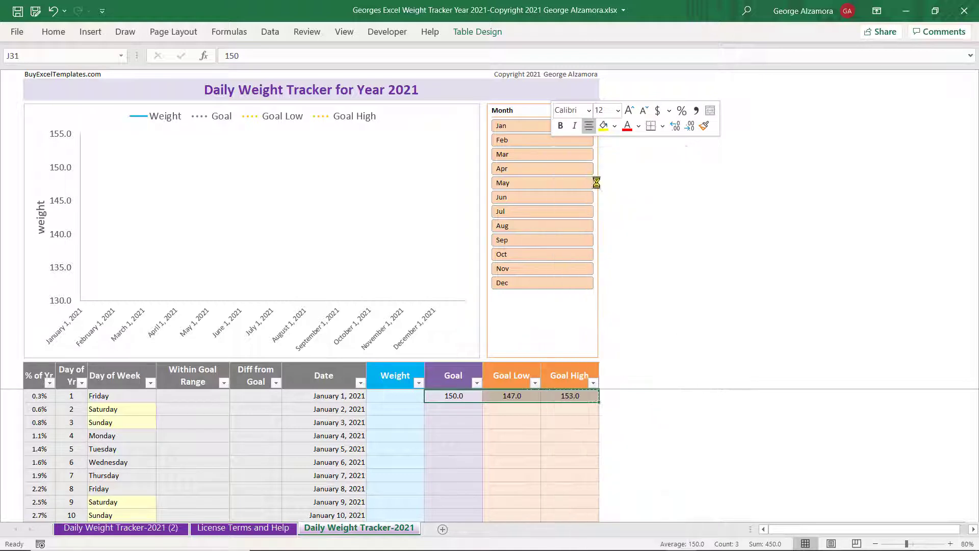
key("Down")
key("ctrl+shift+Down")
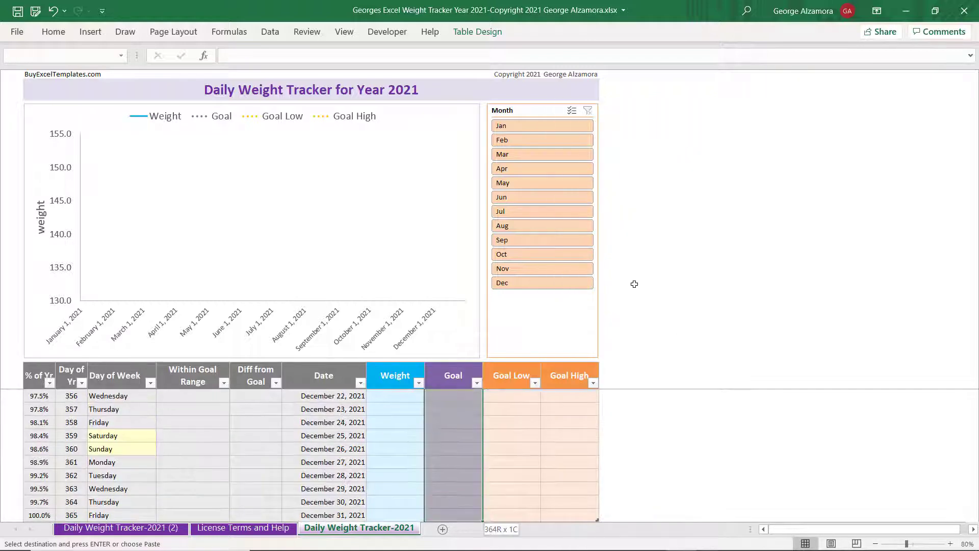
scroll(587, 408, "down", 2)
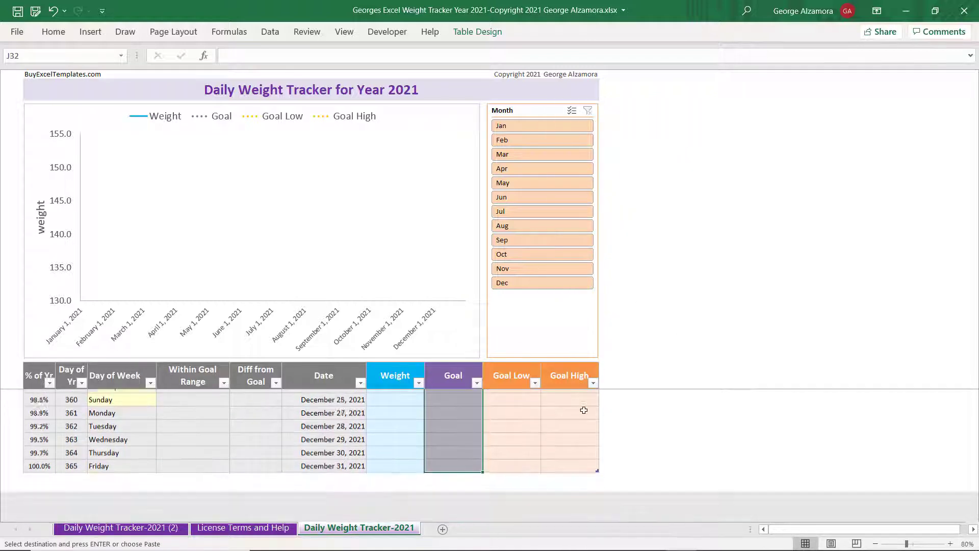
right_click(453, 426)
left_click(506, 88)
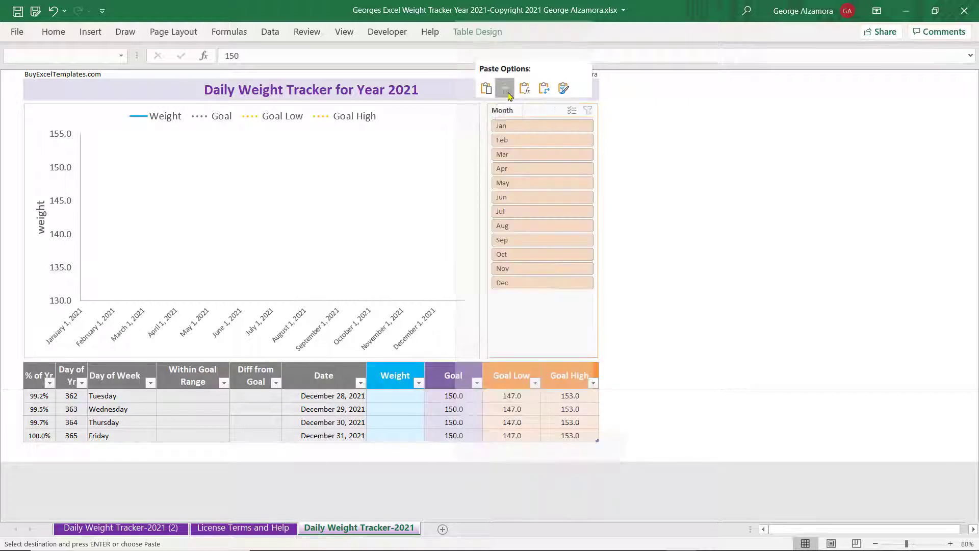
key("ctrl+Home")
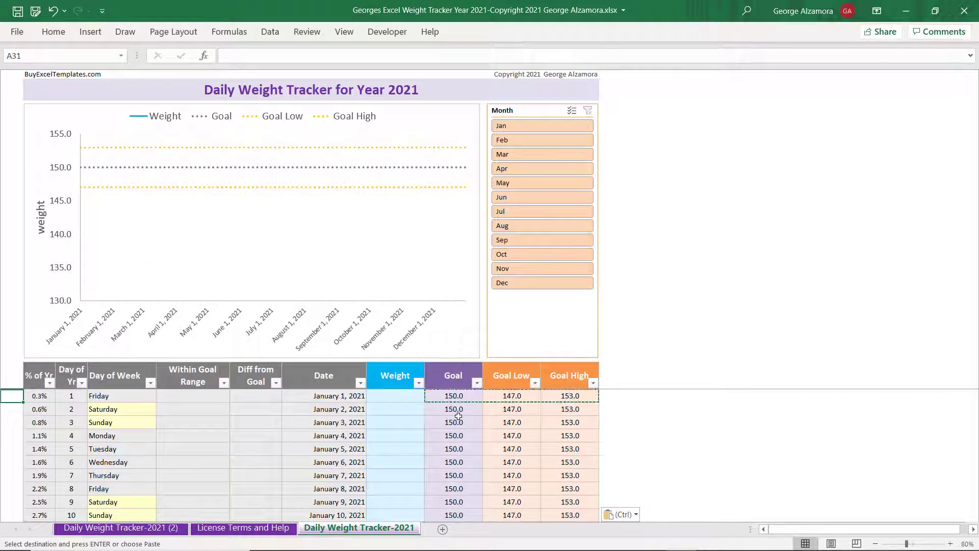
key("Escape")
left_click(457, 386)
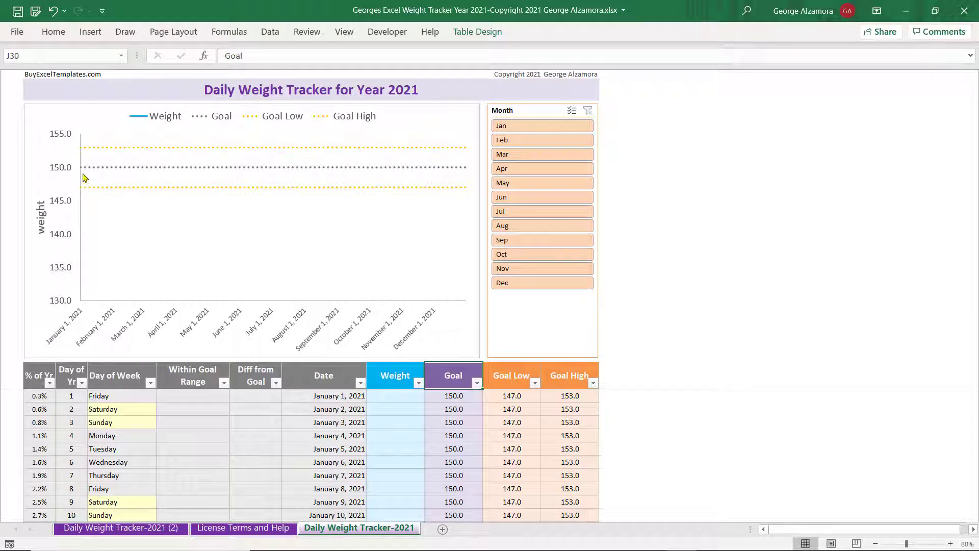
left_click(509, 386)
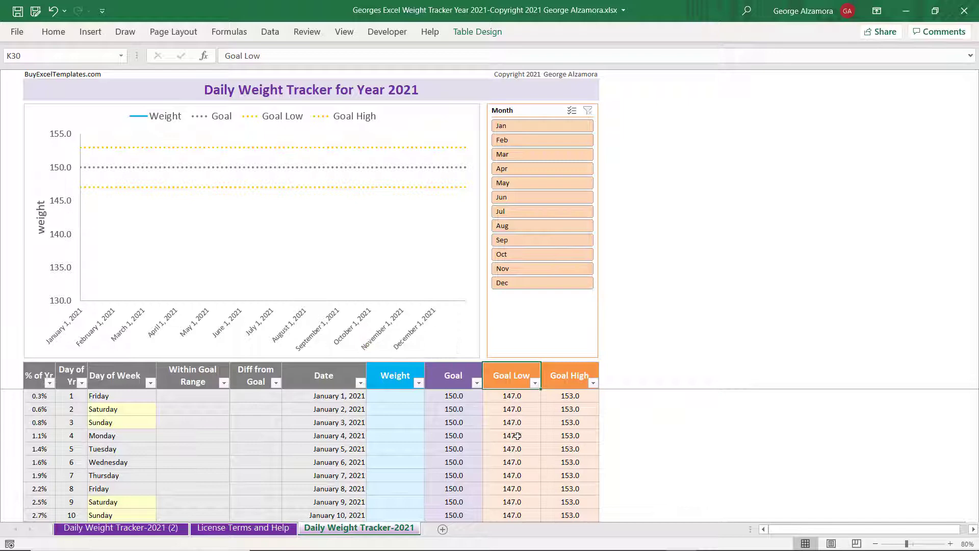
left_click(380, 397)
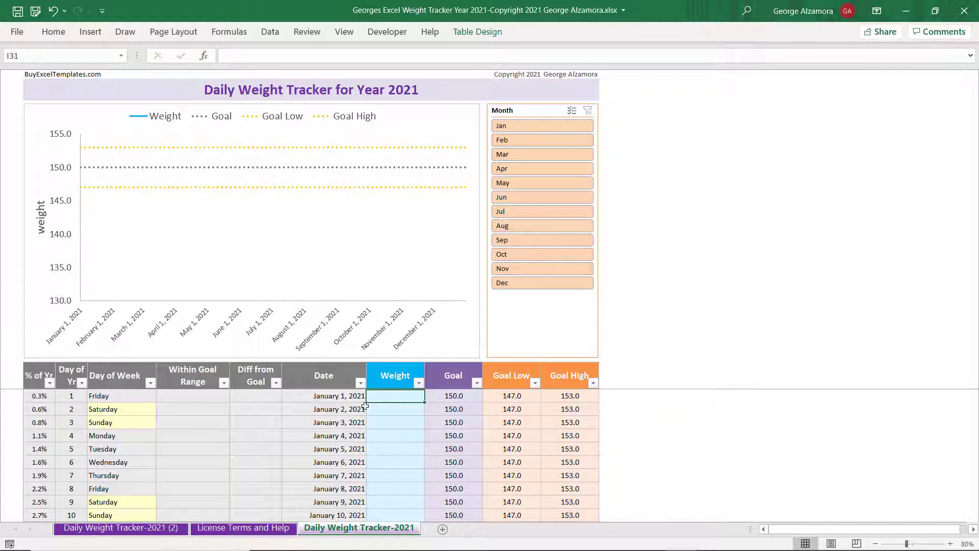
left_click(349, 400)
left_click(345, 409)
left_click(347, 425)
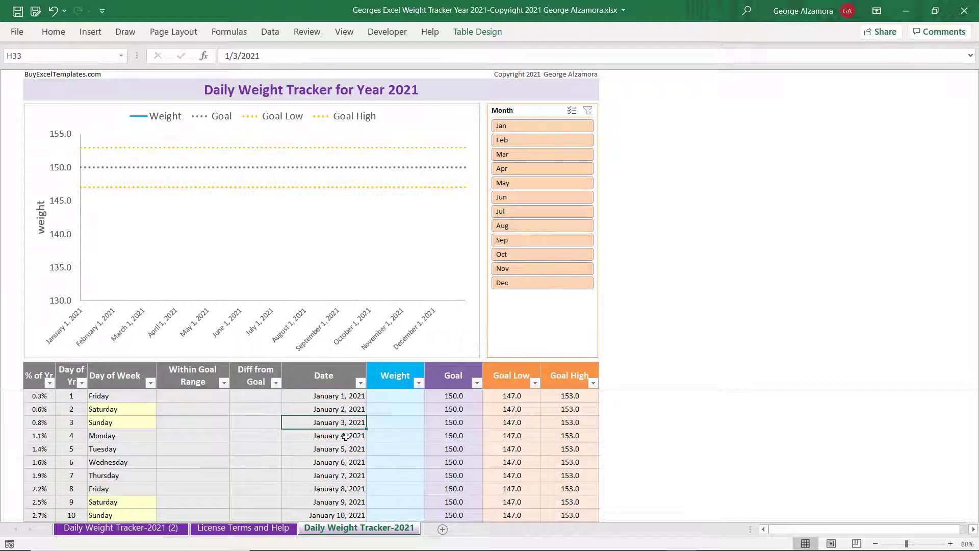
left_click(349, 465)
left_click(387, 400)
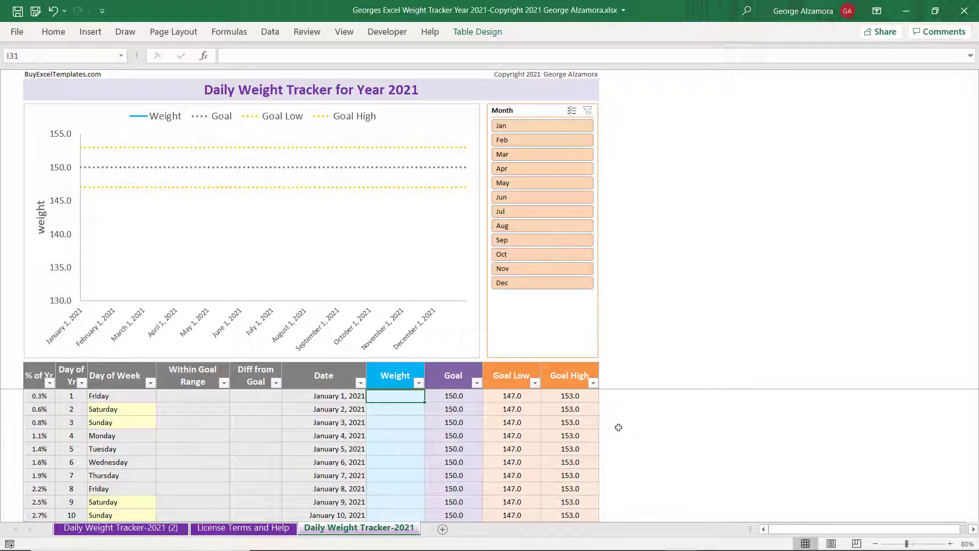
- Enter weights 180, 179 and 181 for January 1–3
type("180")
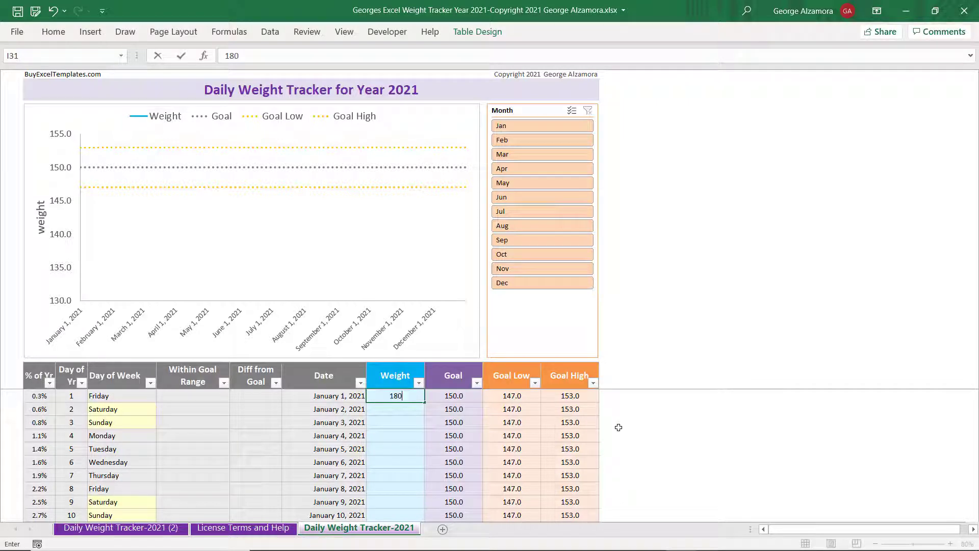
key("Return")
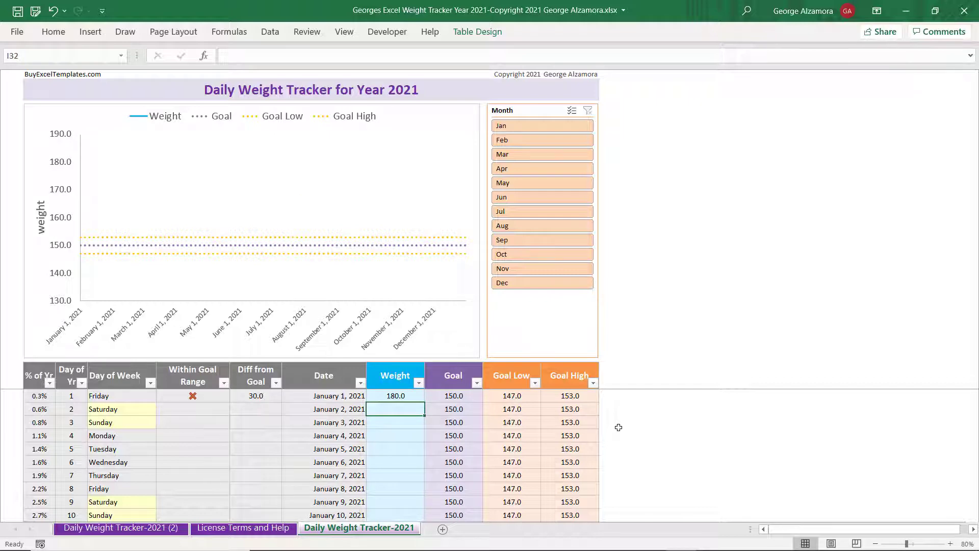
type("17")
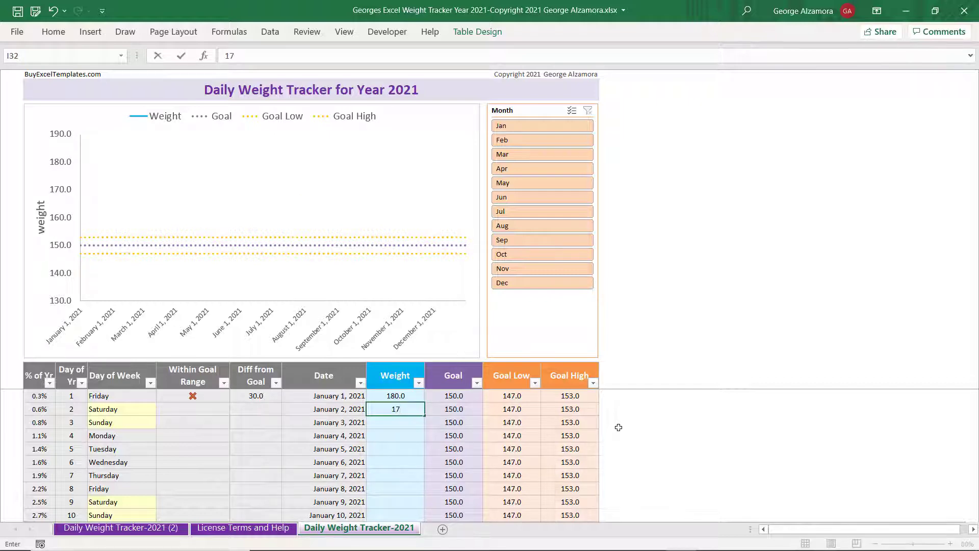
type("9")
key("Return")
type("181")
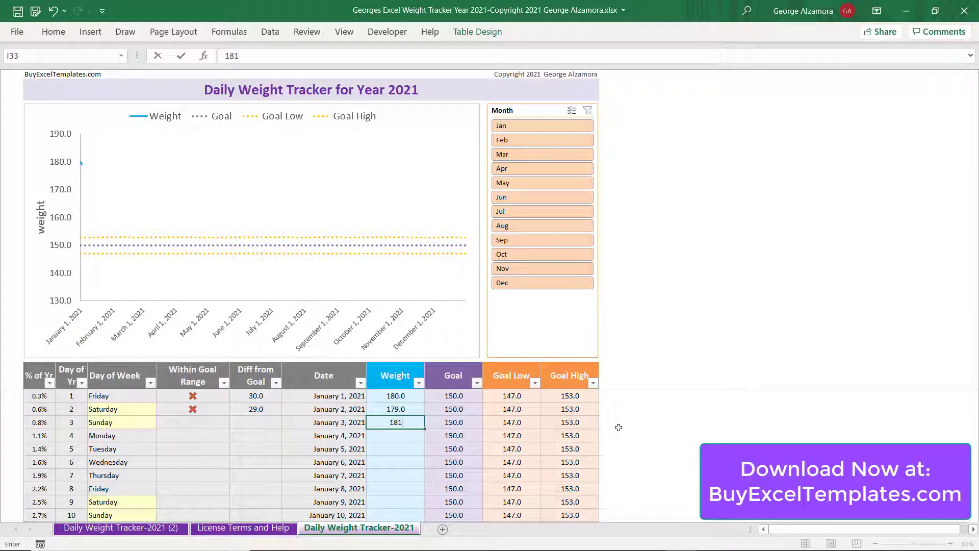
key("Return")
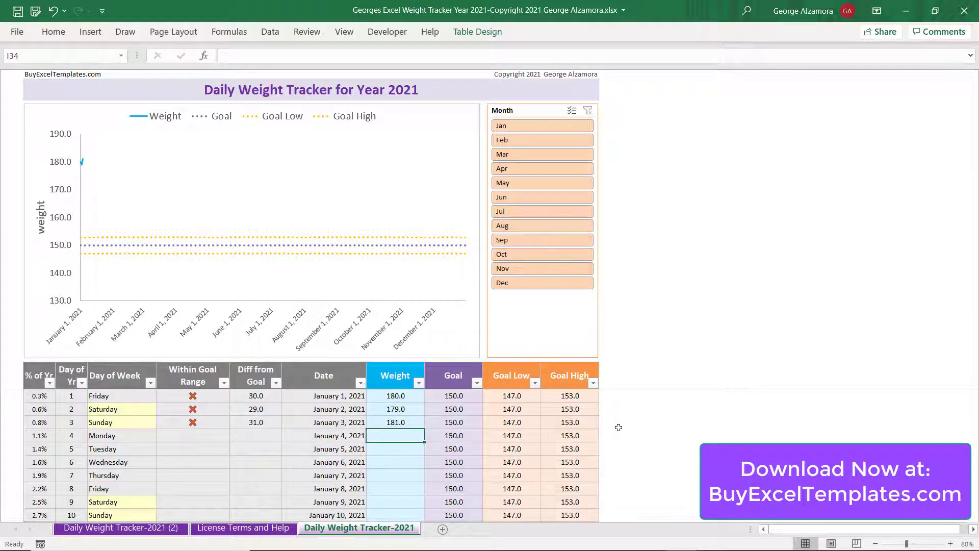
- Enter weights 182, 181, 179, 178, 177 and 176 for January 4–9 and check the chart line
type("1")
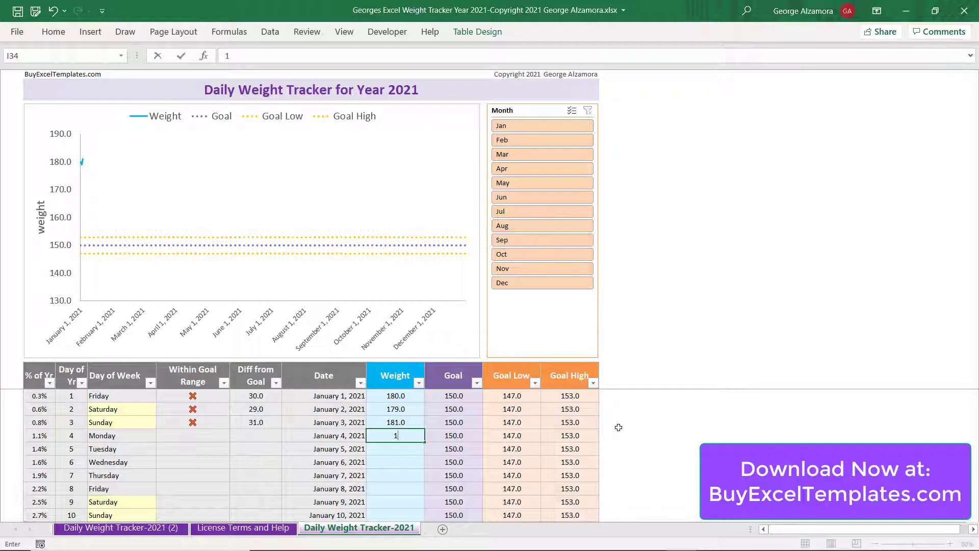
type("82")
key("Return")
type("181")
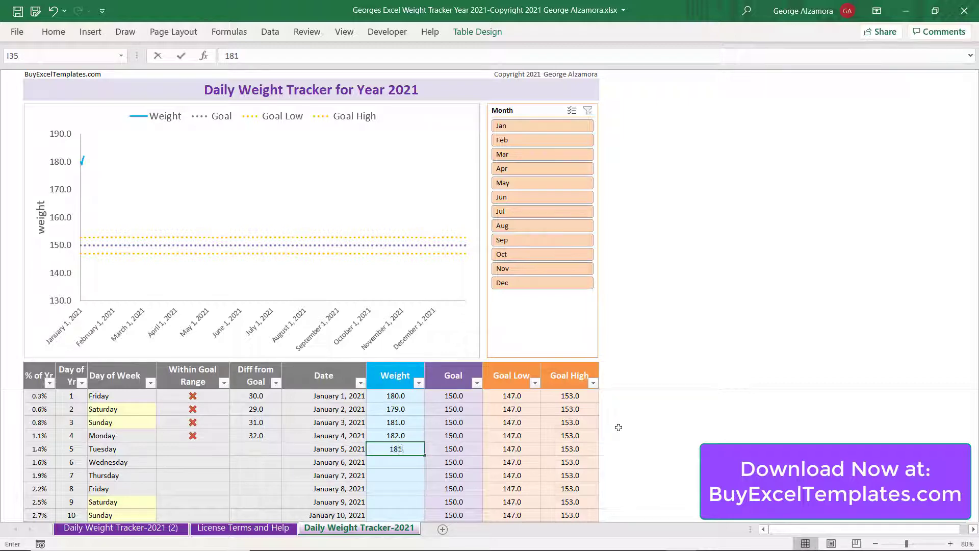
key("Return")
type("179")
key("Return")
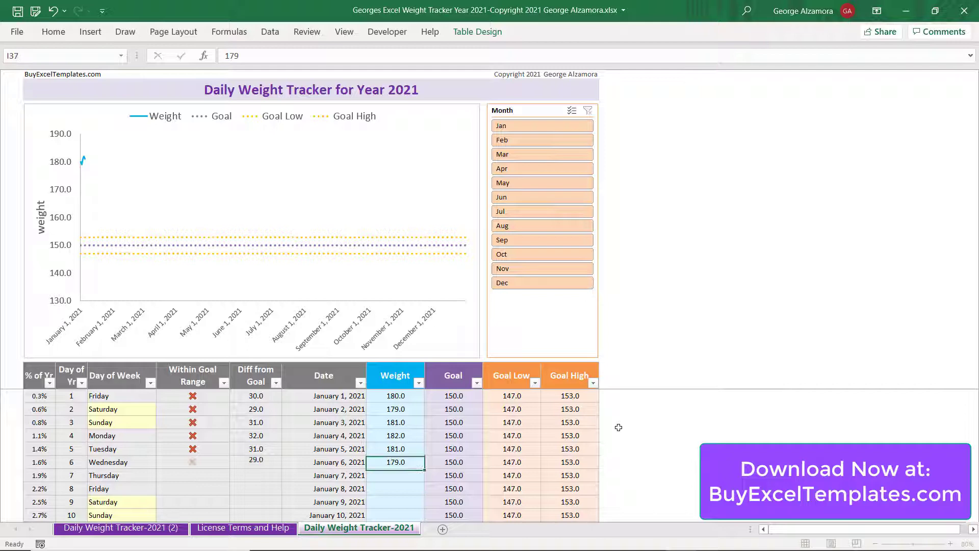
type("178")
key("Return")
type("177")
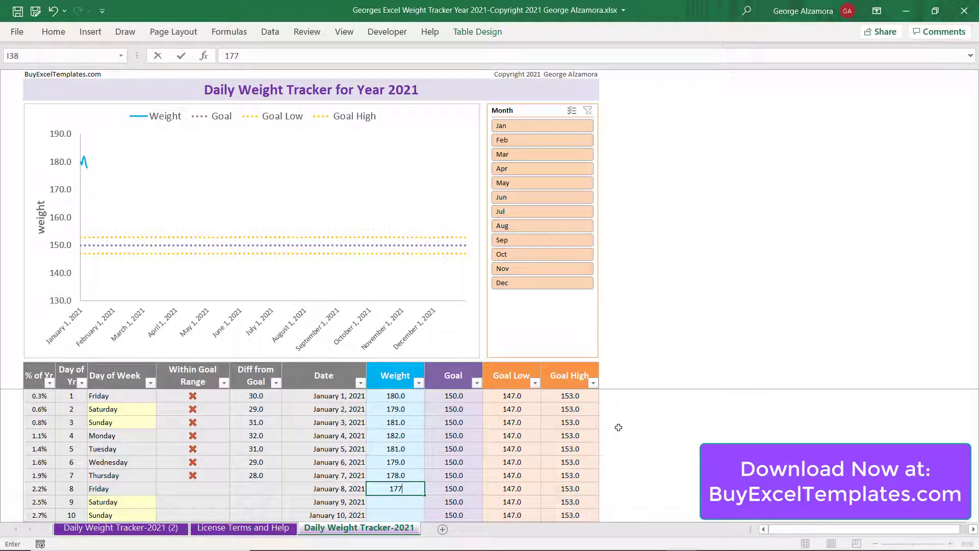
key("Return")
type("176")
key("Return")
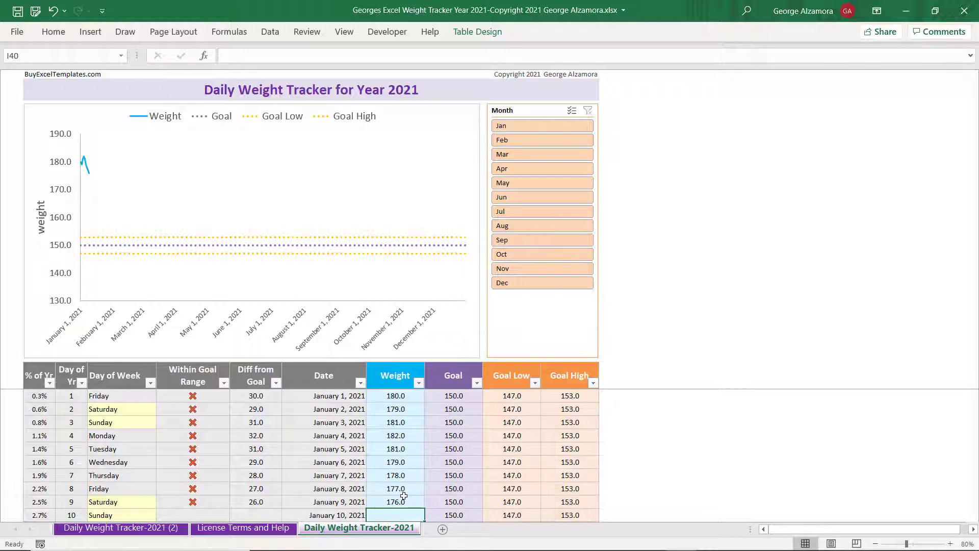
left_click(392, 379)
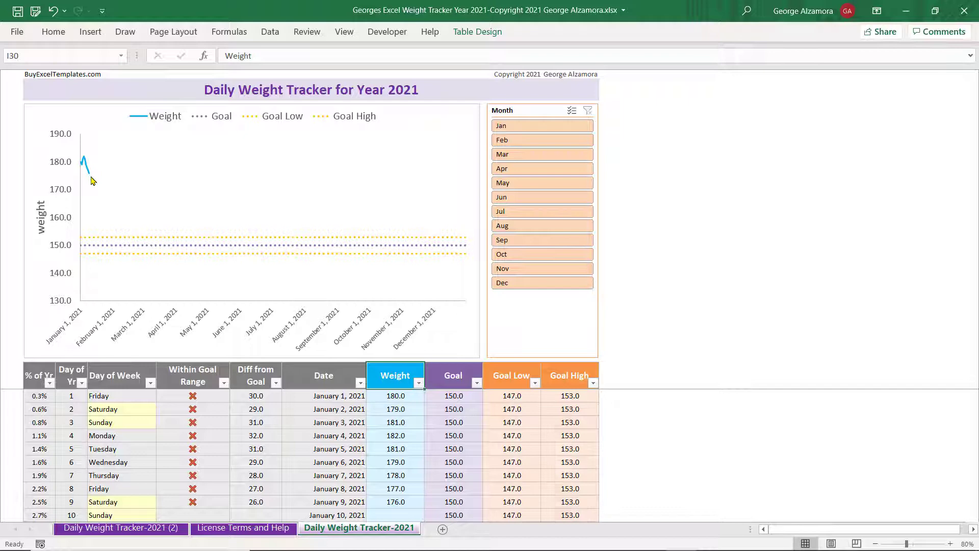
mouse_move(93, 180)
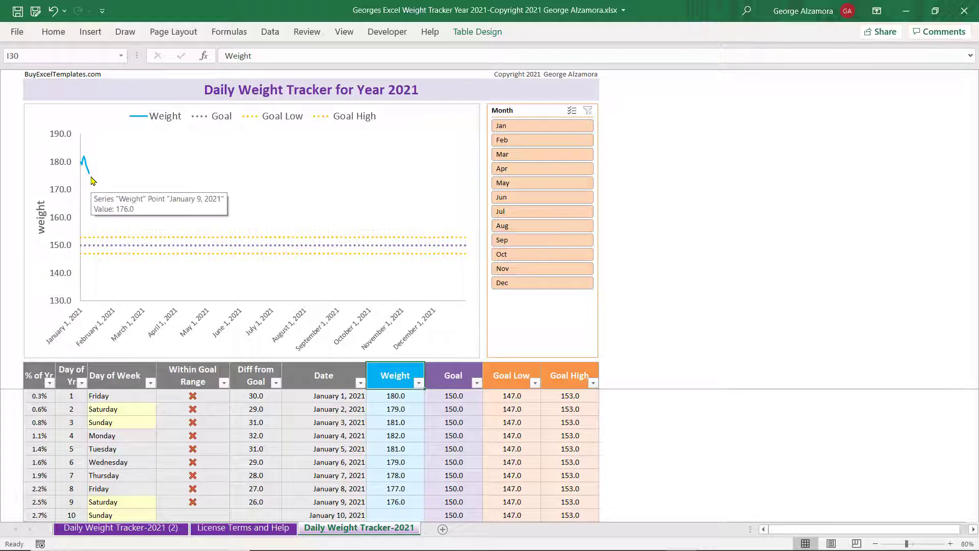
- Open the Daily Weight Tracker-2021 (2) sheet and select the first day's weight of 180.0
left_click(122, 529)
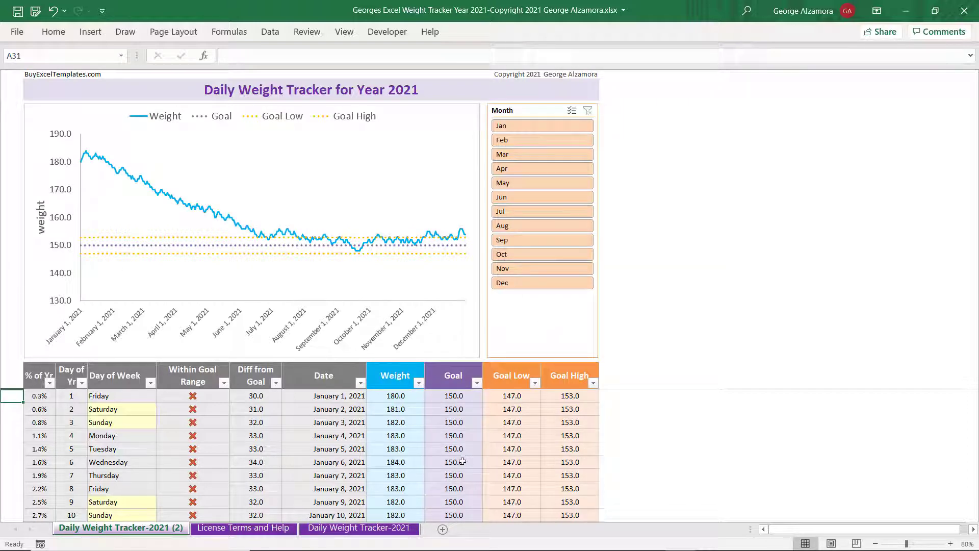
left_click(385, 396)
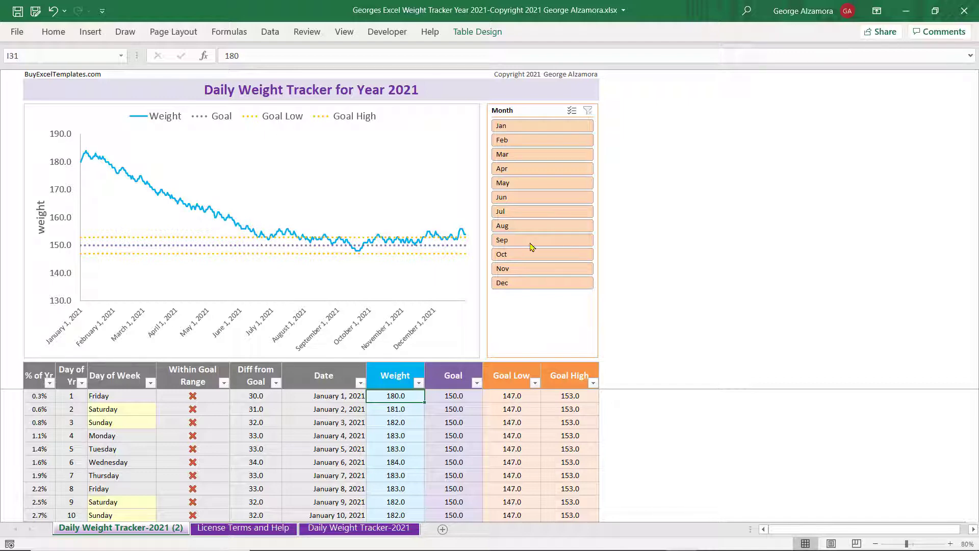
left_click_drag(531, 183, 532, 213)
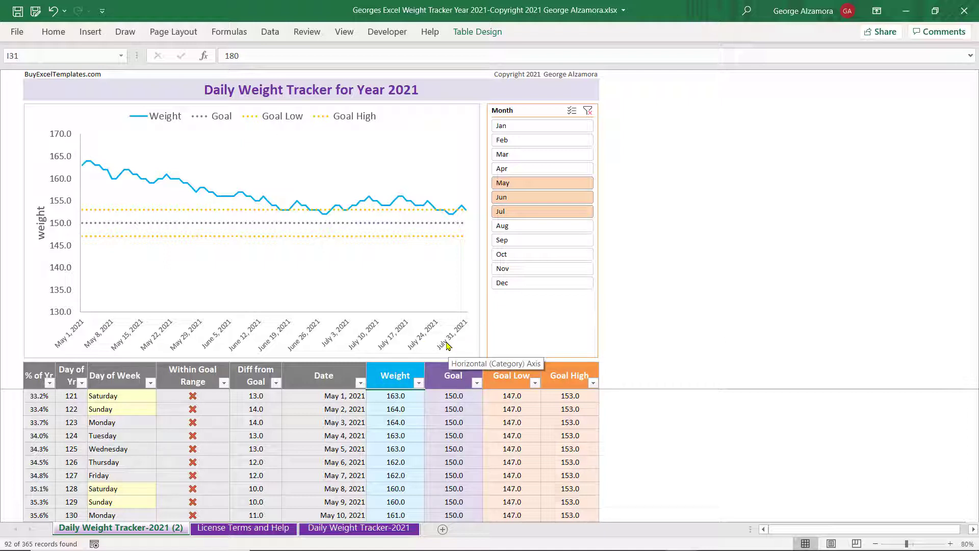
left_click(518, 287)
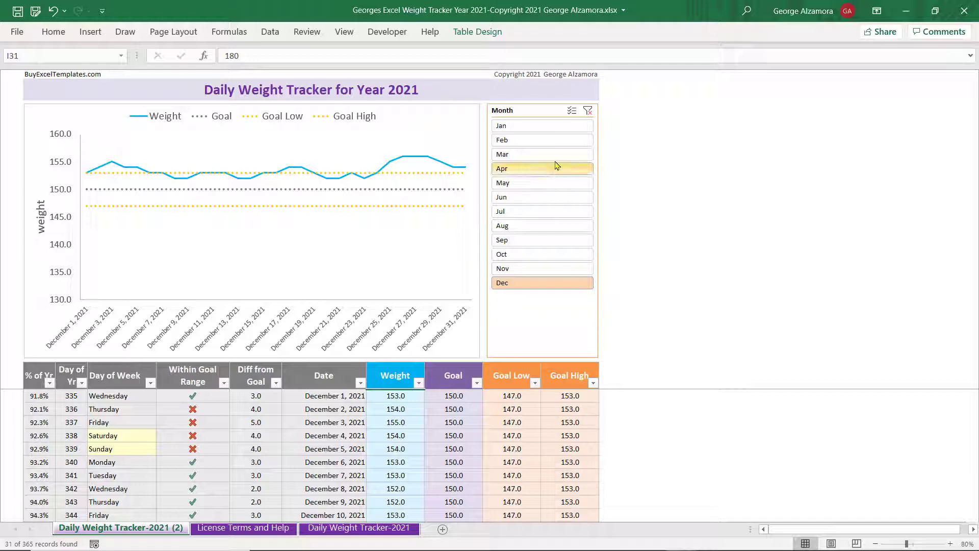
left_click(589, 111)
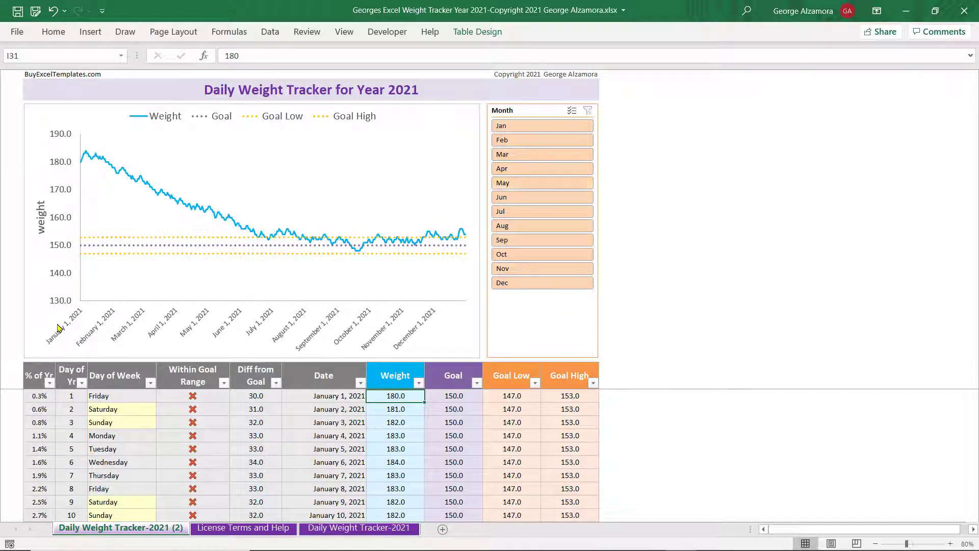
key("Left")
key("Left")
key("Left")
key("Left")
key("Left")
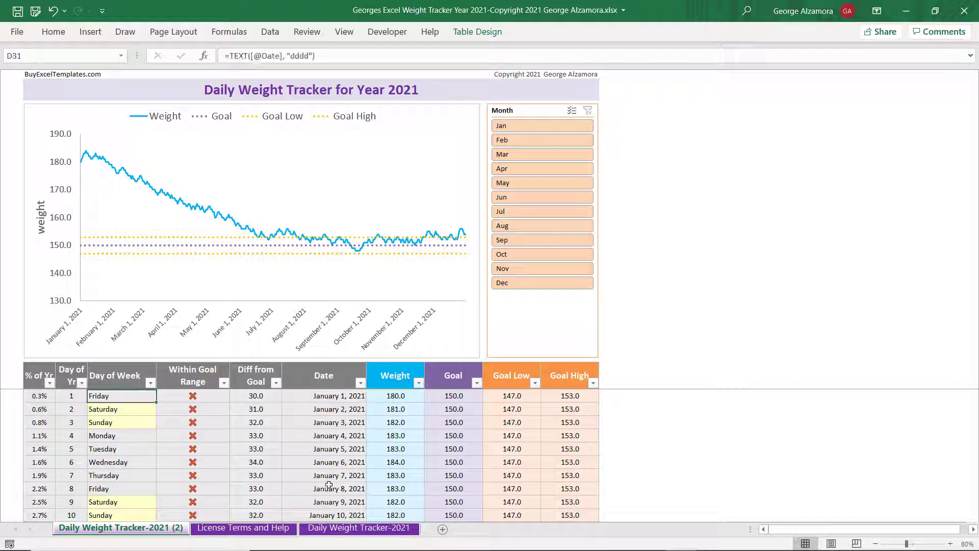
left_click(130, 421)
left_click(35, 448)
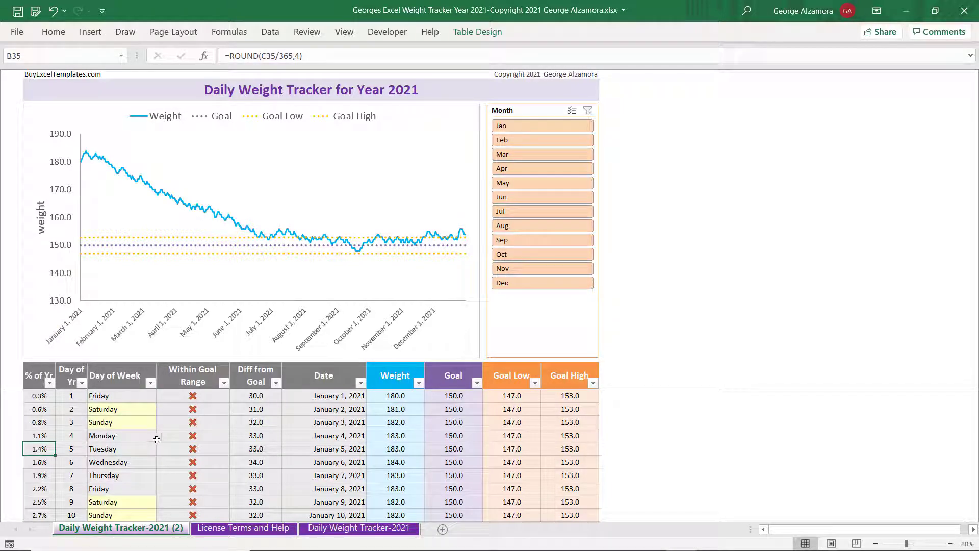
scroll(156, 439, "down", 7)
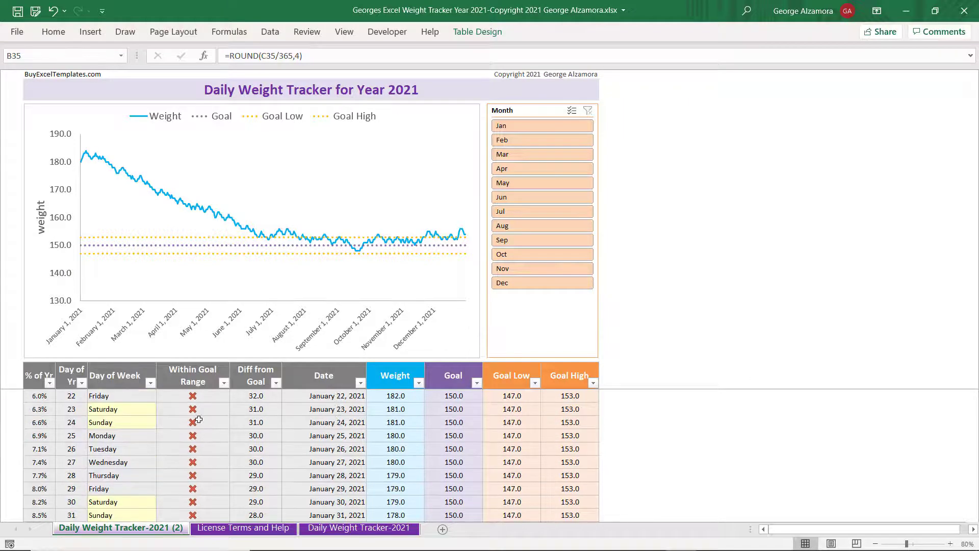
left_click(195, 422)
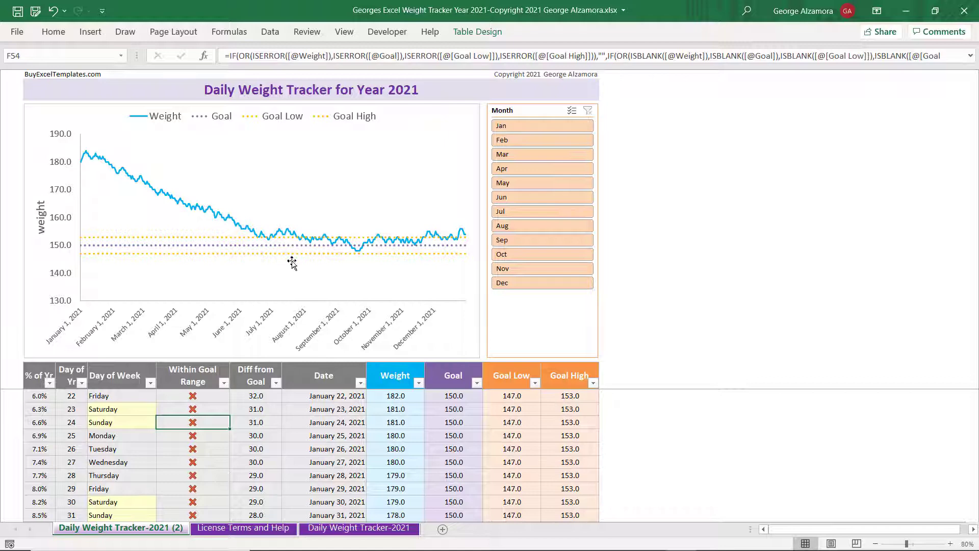
scroll(234, 462, "down", 11)
left_click(212, 470)
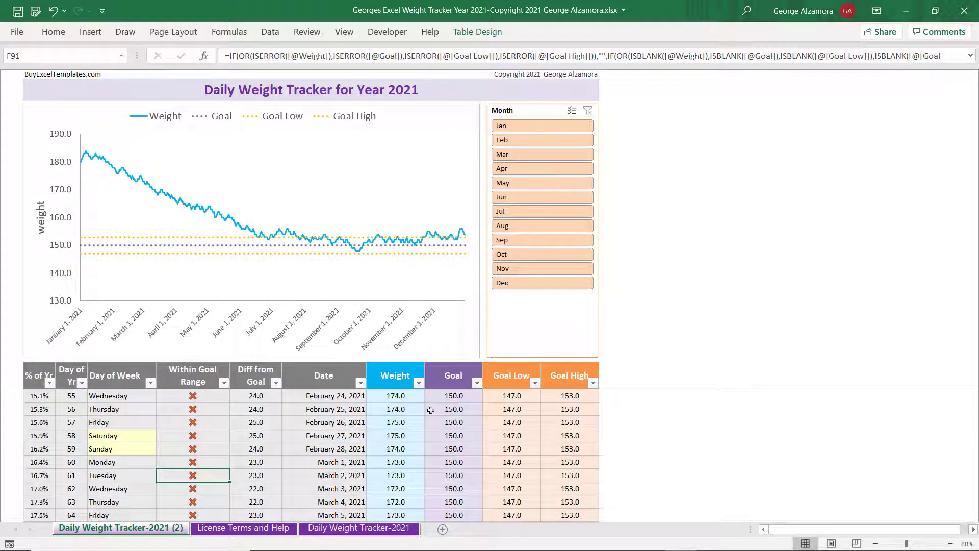
scroll(204, 474, "down", 8)
scroll(196, 476, "down", 20)
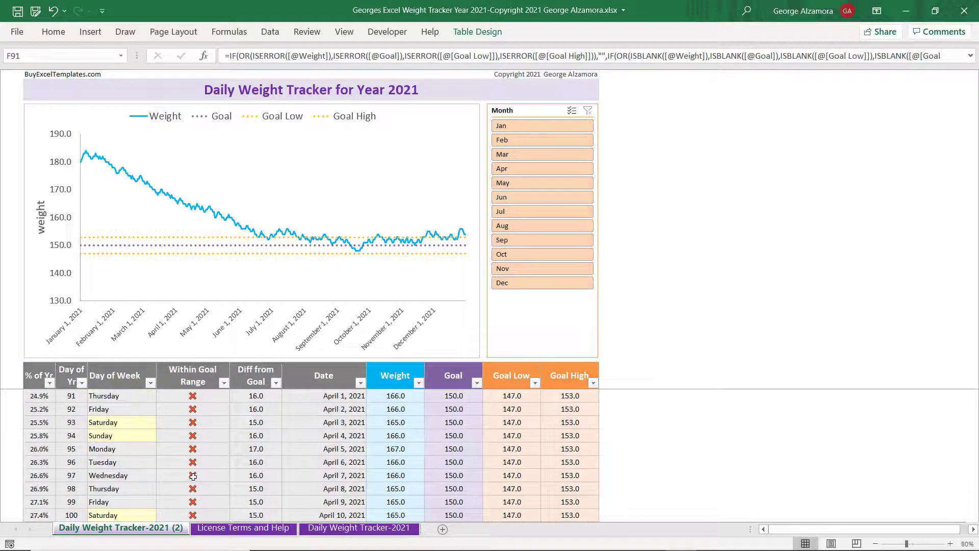
- Inspect June 17's weight of 153.0, its Goal High, and the June 17–19 check marks
scroll(192, 476, "down", 7)
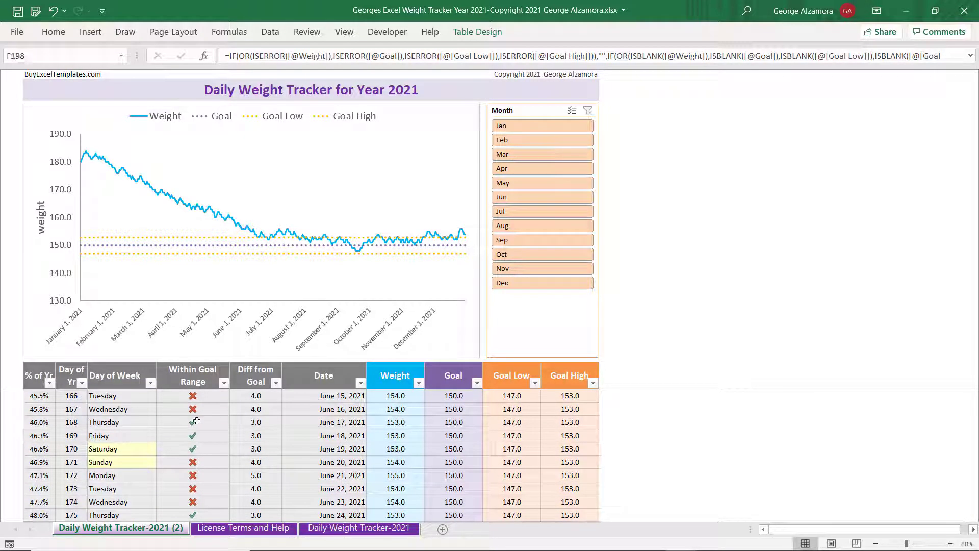
left_click(329, 422)
scroll(246, 482, "up", 1)
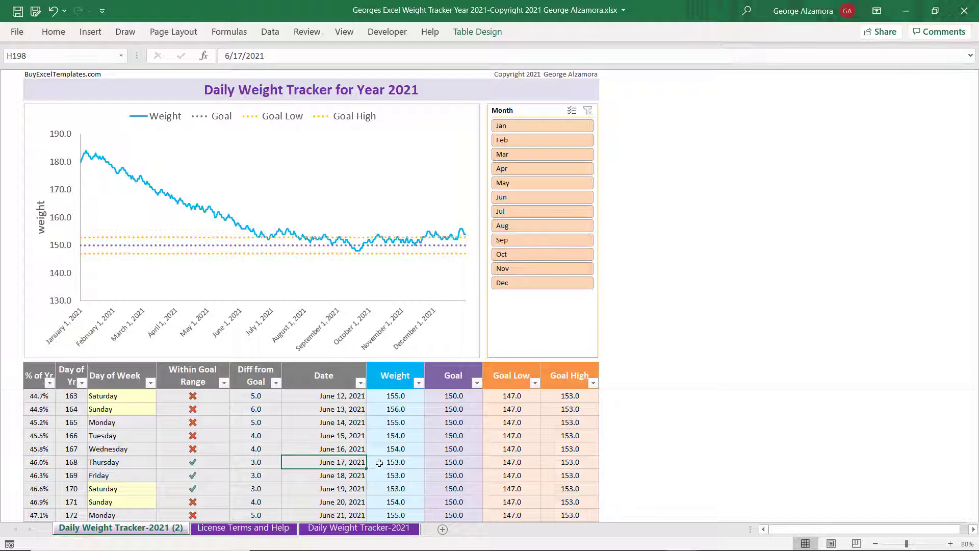
left_click(386, 463)
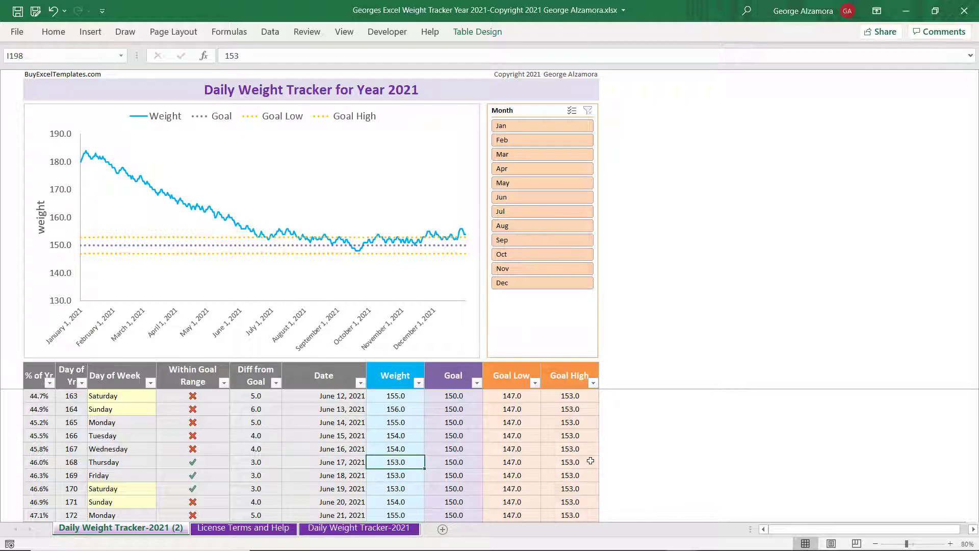
left_click(573, 461)
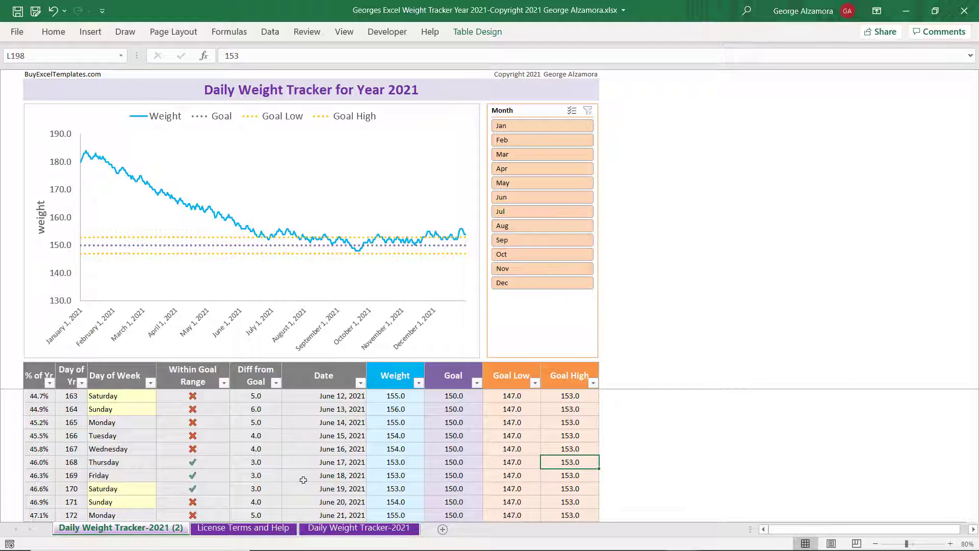
left_click_drag(206, 460, 210, 486)
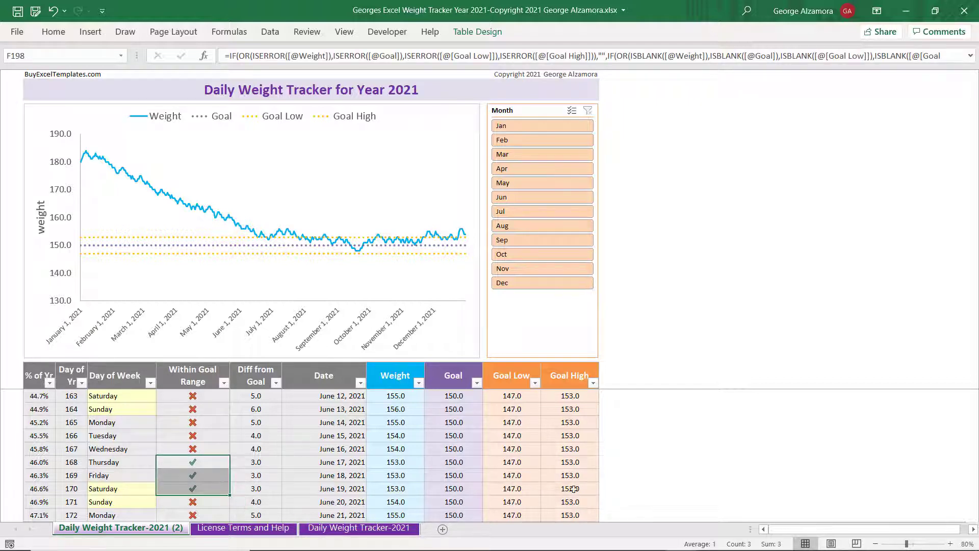
left_click(508, 383)
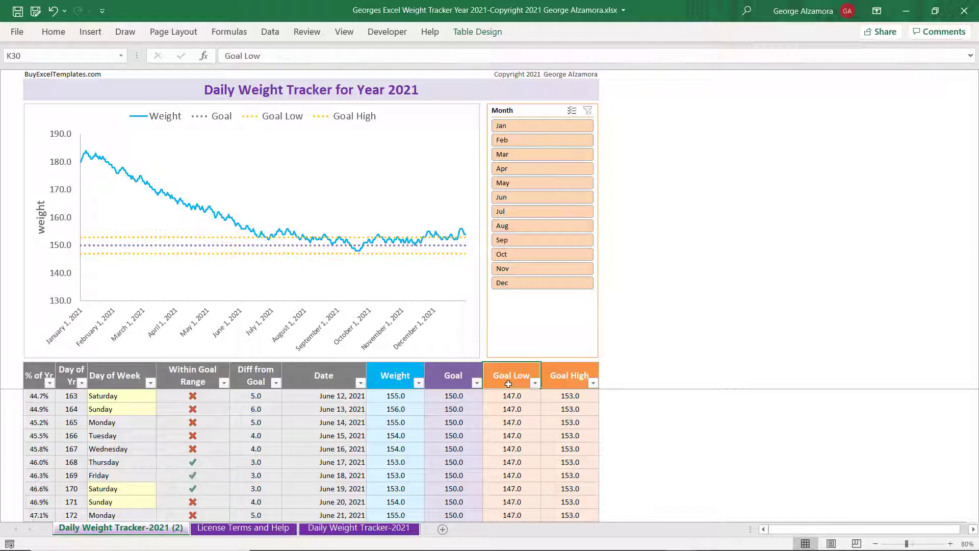
left_click(568, 384)
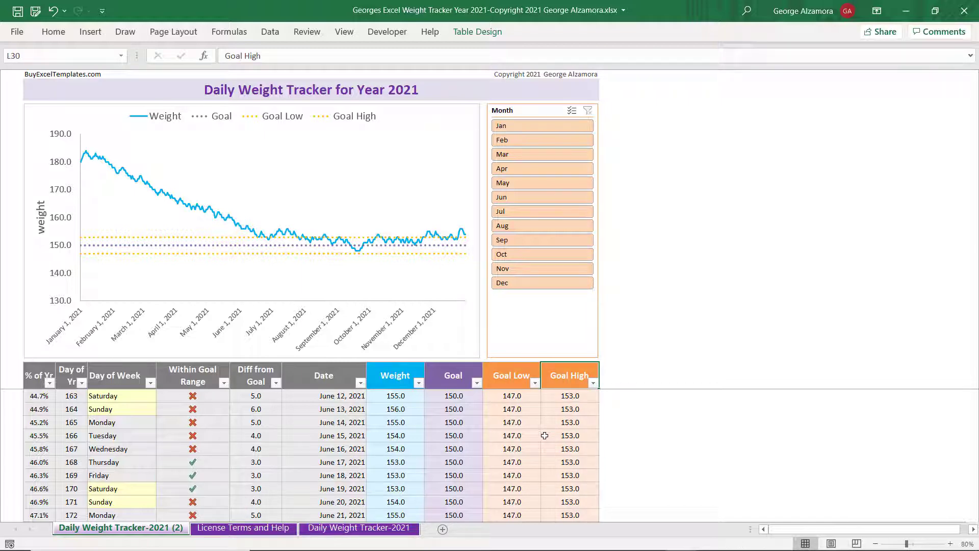
left_click(296, 490)
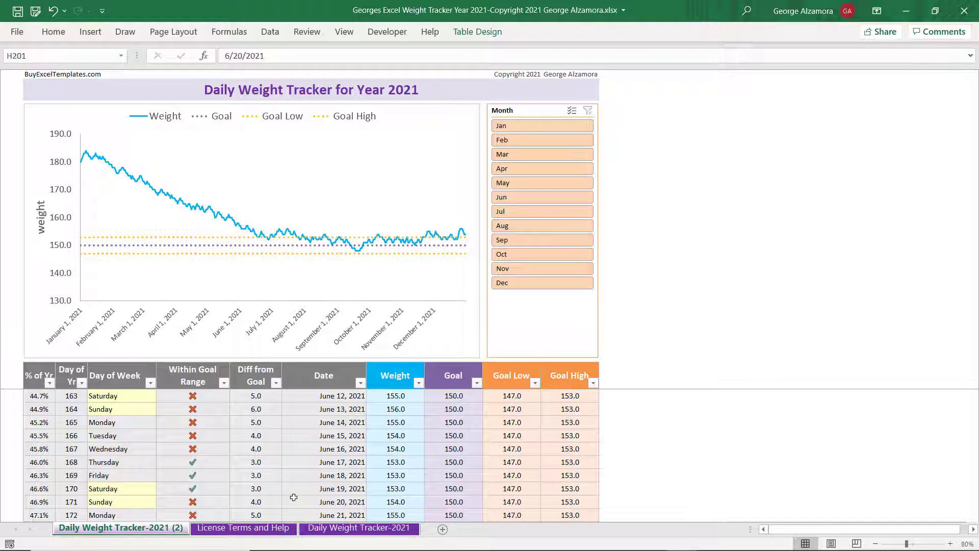
- Return to the top of the tracker table at January 1
key("ctrl+Home")
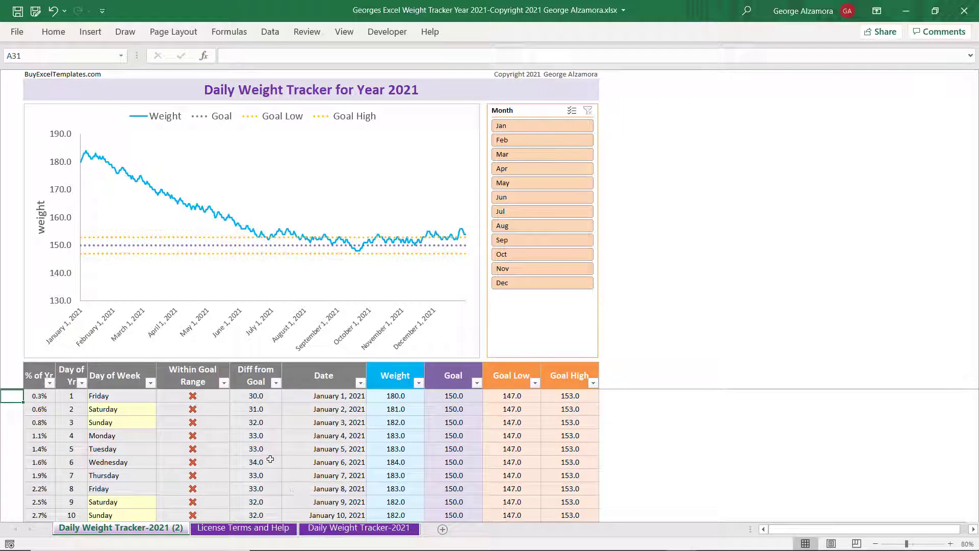
scroll(271, 459, "down", 7)
scroll(306, 458, "up", 7)
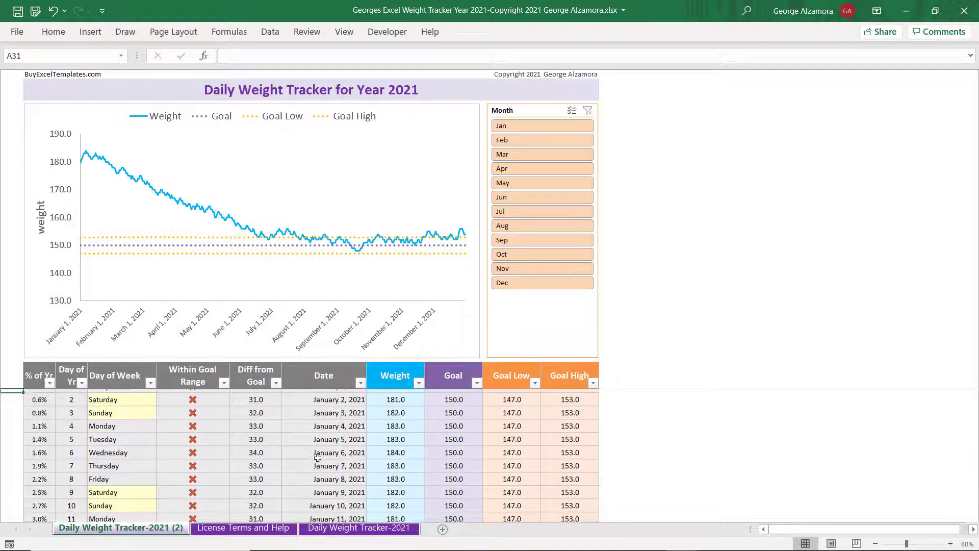
scroll(317, 458, "up", 1)
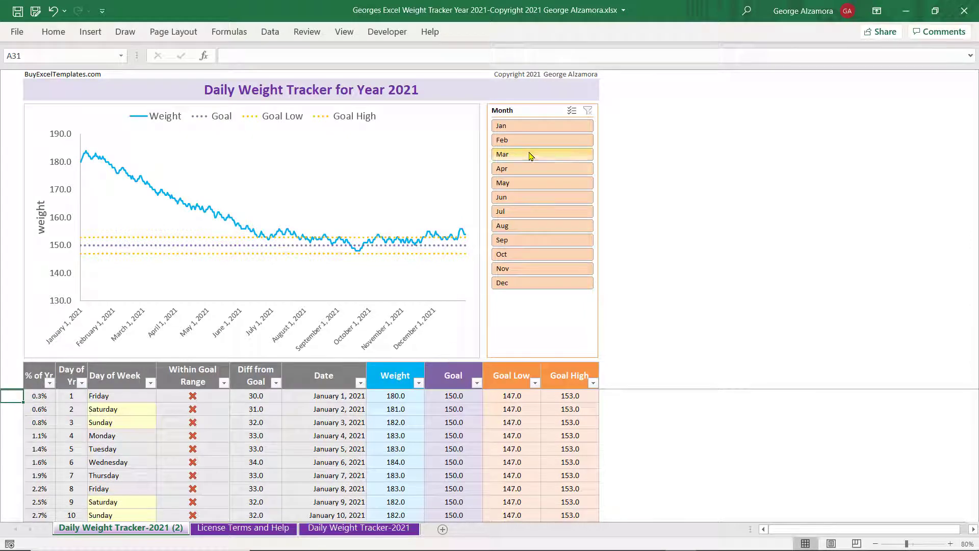